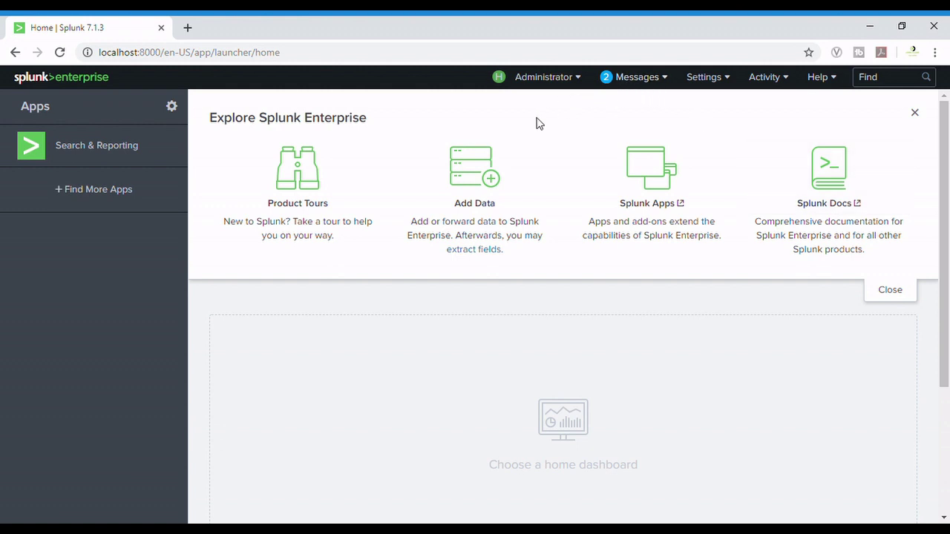
- Go to Settings > Server settings > Email settings
{"action": "left_click", "coordinate": [723, 83]}
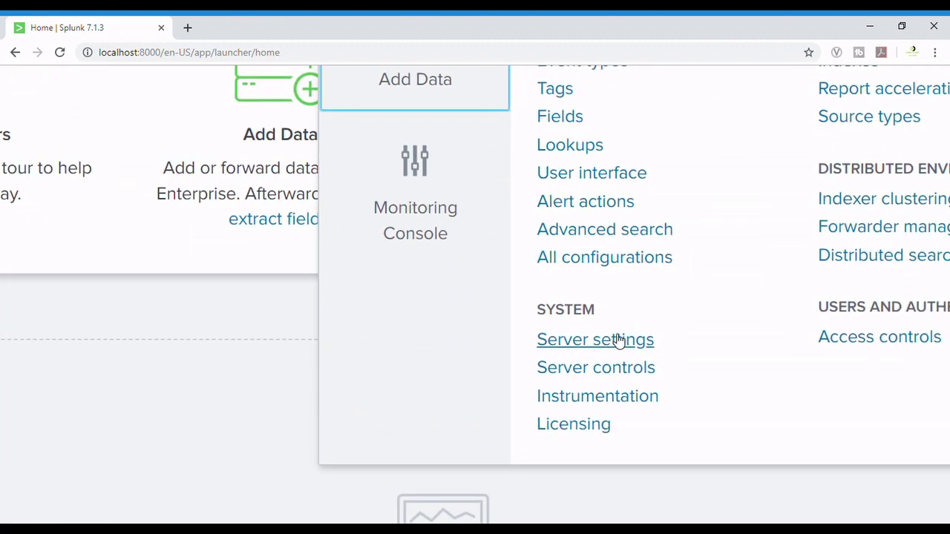
{"action": "left_click", "coordinate": [611, 349]}
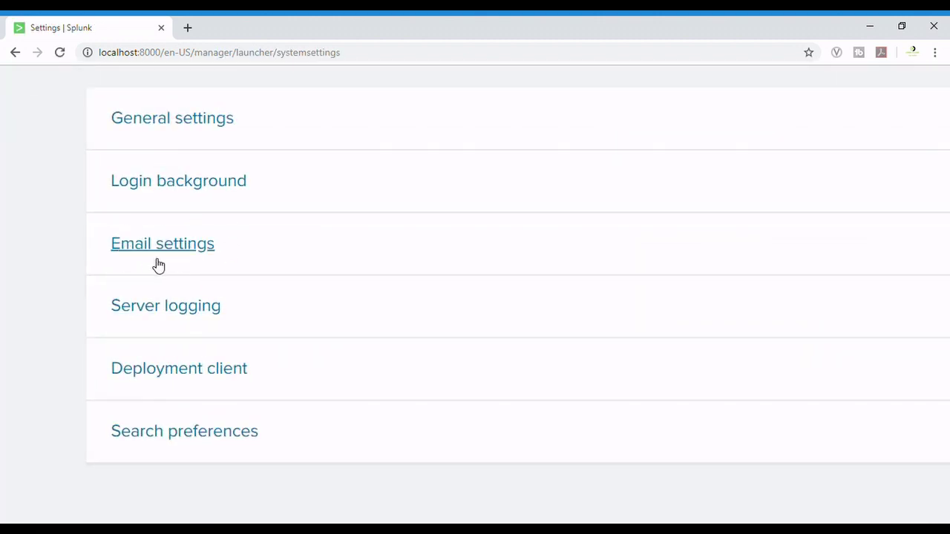
{"action": "left_click", "coordinate": [147, 258]}
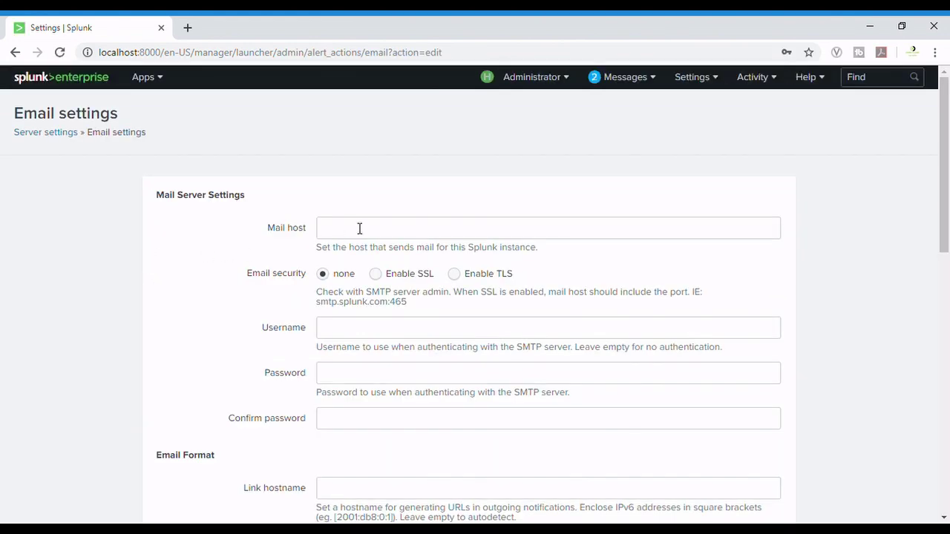
- Set the mail host to smtp.gmail.com:587, enable TLS, and enter the sending Gmail account as username
{"action": "left_click", "coordinate": [359, 228]}
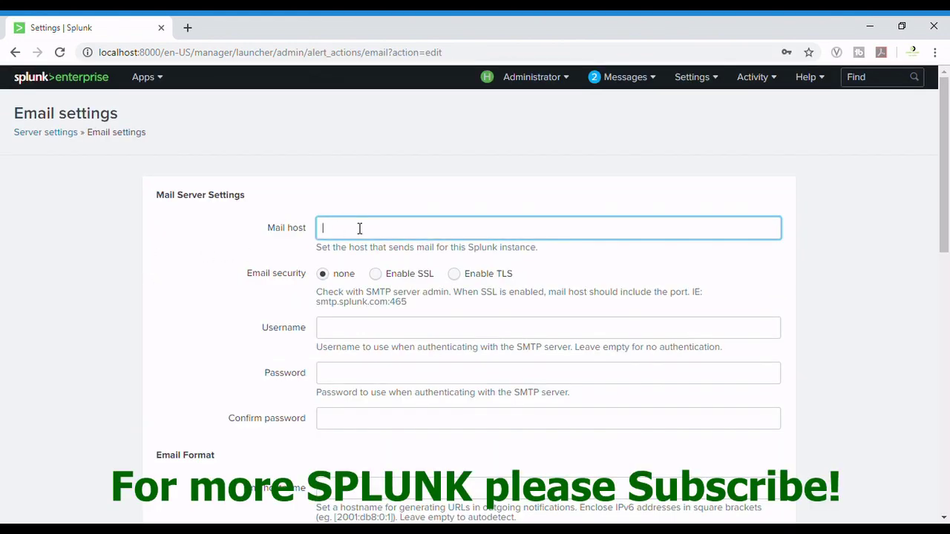
{"action": "scroll", "coordinate": [359, 228], "scroll_direction": "up", "scroll_amount": 5}
{"action": "type", "text": "s"}
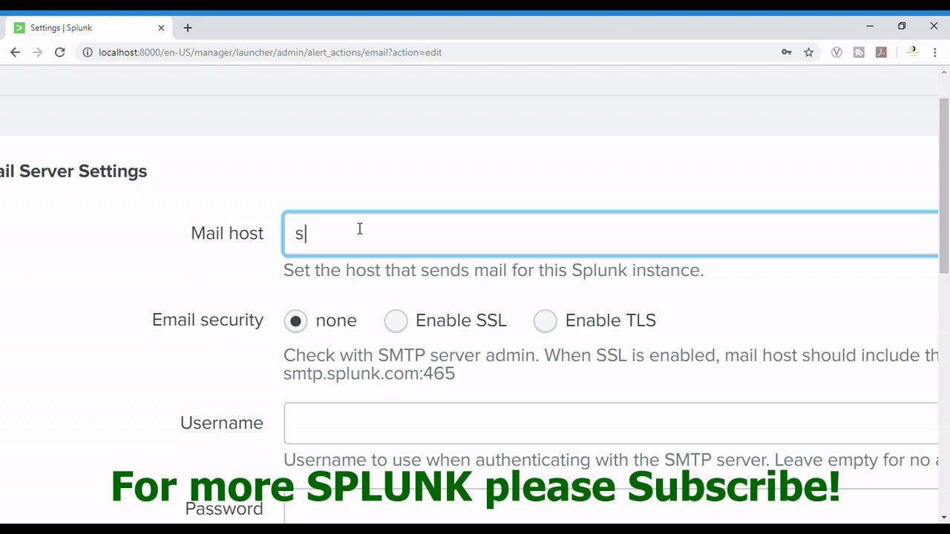
{"action": "type", "text": "mtp.gmail.com"}
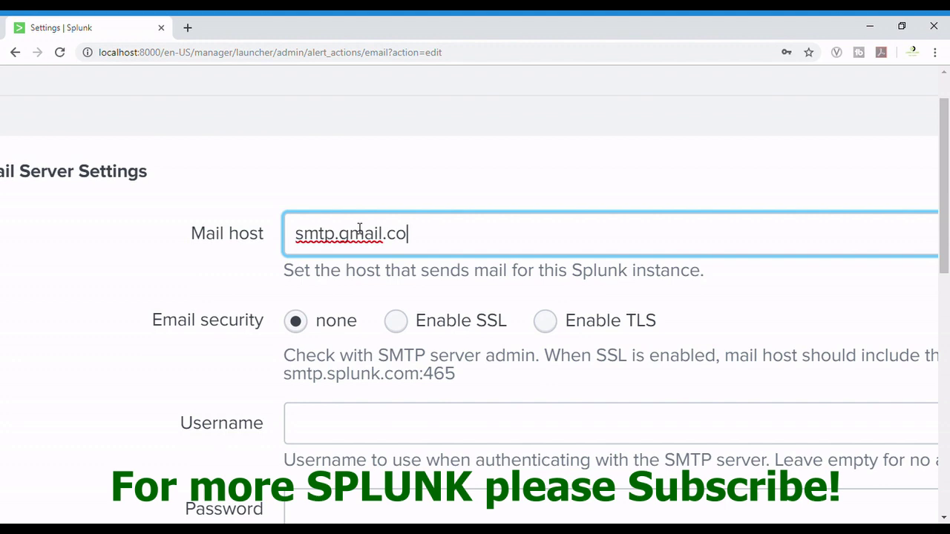
{"action": "type", "text": ":587"}
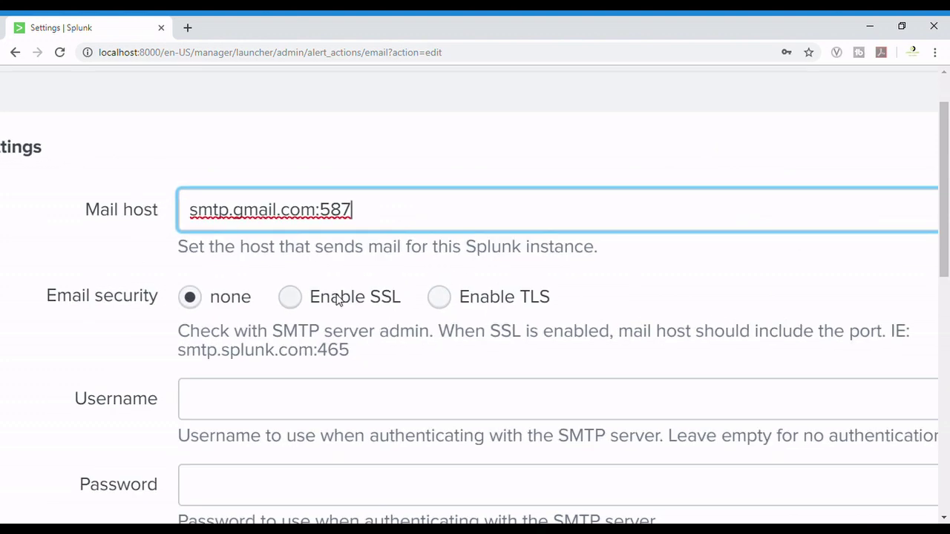
{"action": "left_click_drag", "start_coordinate": [478, 300], "coordinate": [552, 304]}
{"action": "left_click", "coordinate": [440, 299]}
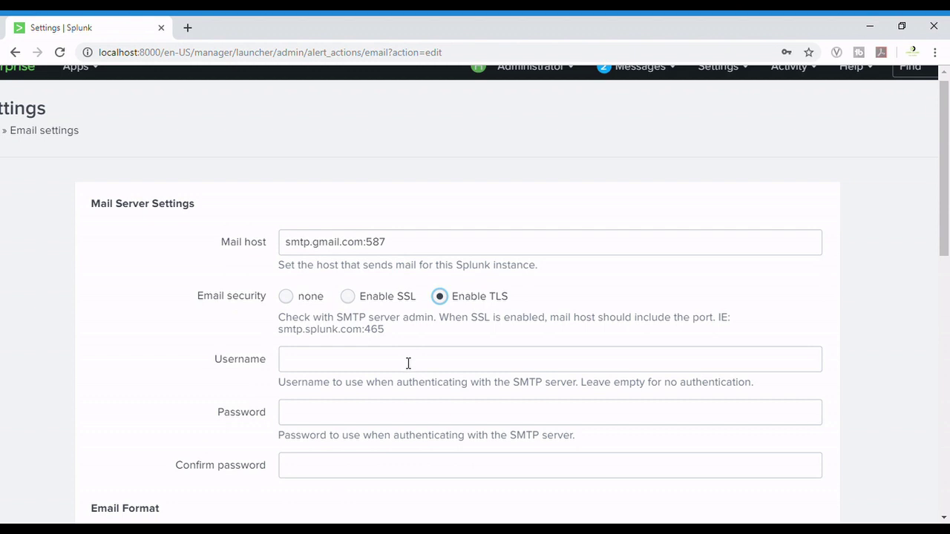
{"action": "left_click", "coordinate": [375, 367]}
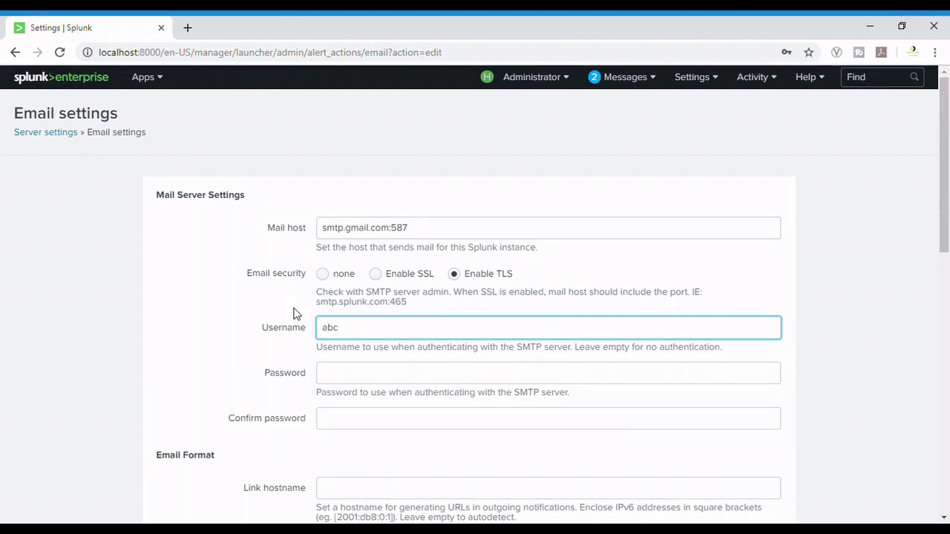
- Enter the mail account password in Password and Confirm password, scrolling down to PDF Report Settings
{"action": "left_click", "coordinate": [368, 382]}
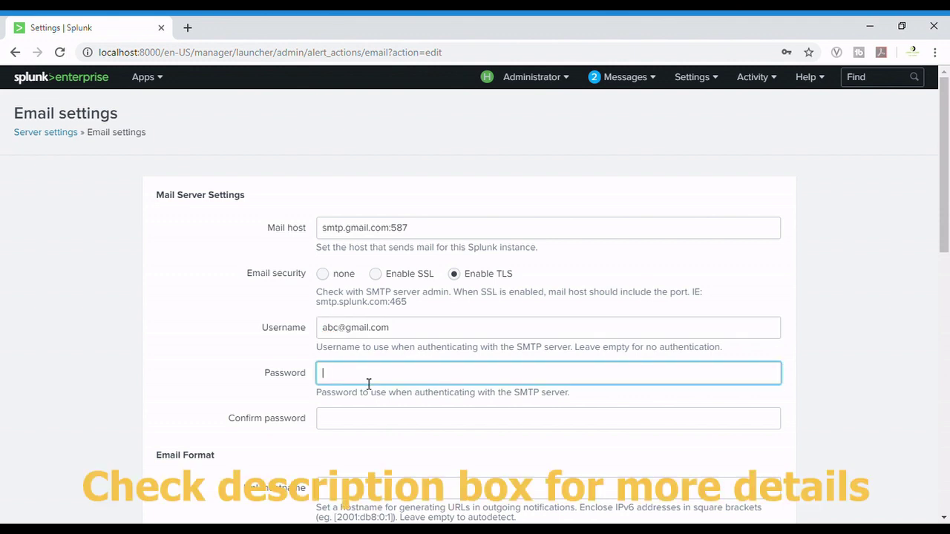
{"action": "type", "text": "••••••••••"}
{"action": "scroll", "coordinate": [367, 382], "scroll_direction": "down", "scroll_amount": 1}
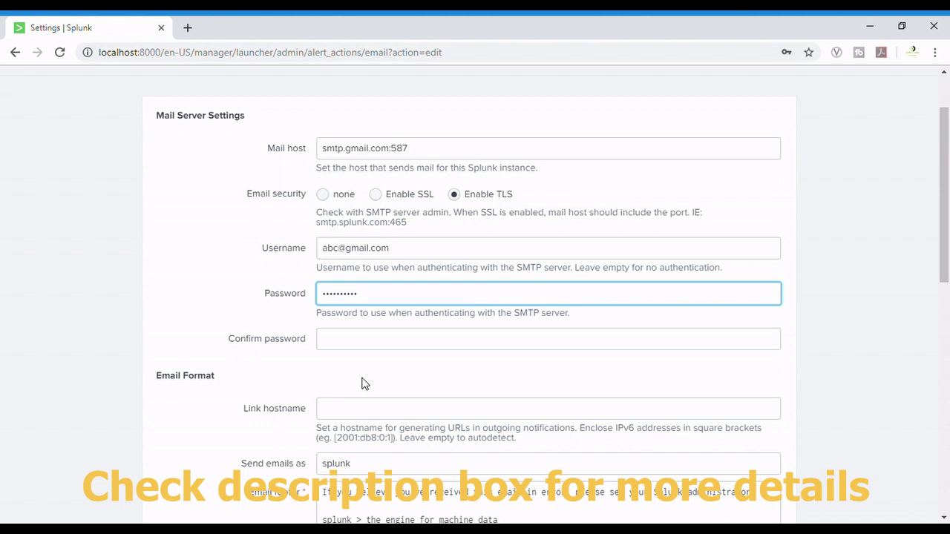
{"action": "scroll", "coordinate": [365, 383], "scroll_direction": "down", "scroll_amount": 1}
{"action": "left_click", "coordinate": [339, 331]}
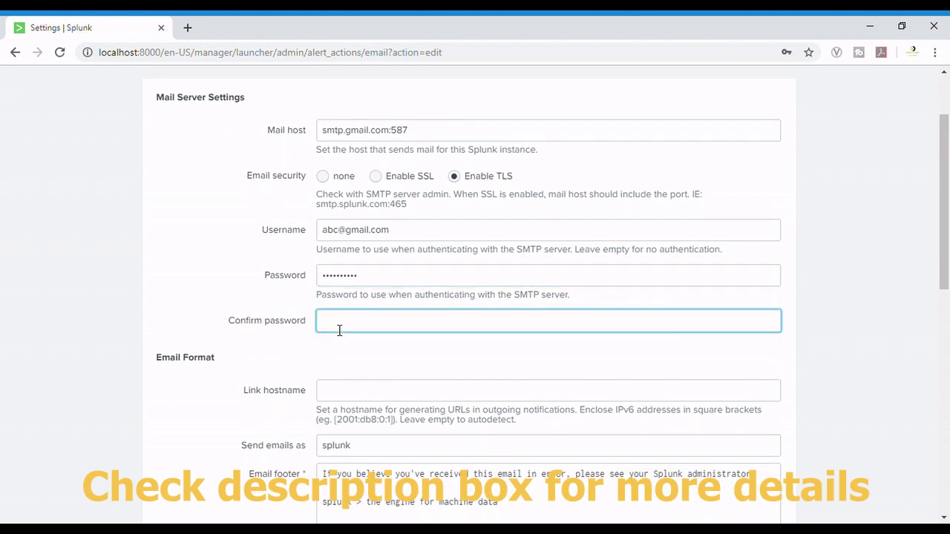
{"action": "type", "text": "••••••••••"}
{"action": "scroll", "coordinate": [339, 330], "scroll_direction": "down", "scroll_amount": 1}
{"action": "scroll", "coordinate": [340, 330], "scroll_direction": "down", "scroll_amount": 1}
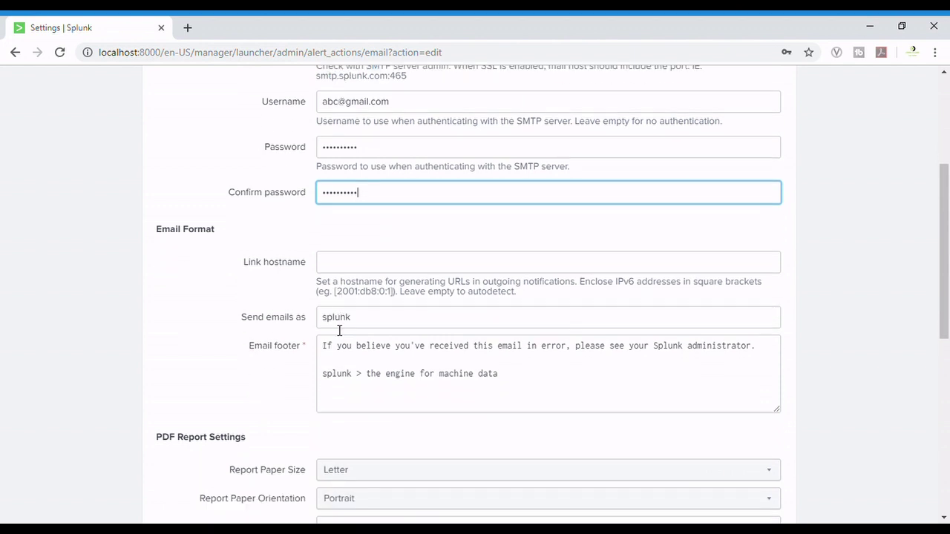
{"action": "scroll", "coordinate": [339, 330], "scroll_direction": "down", "scroll_amount": 2}
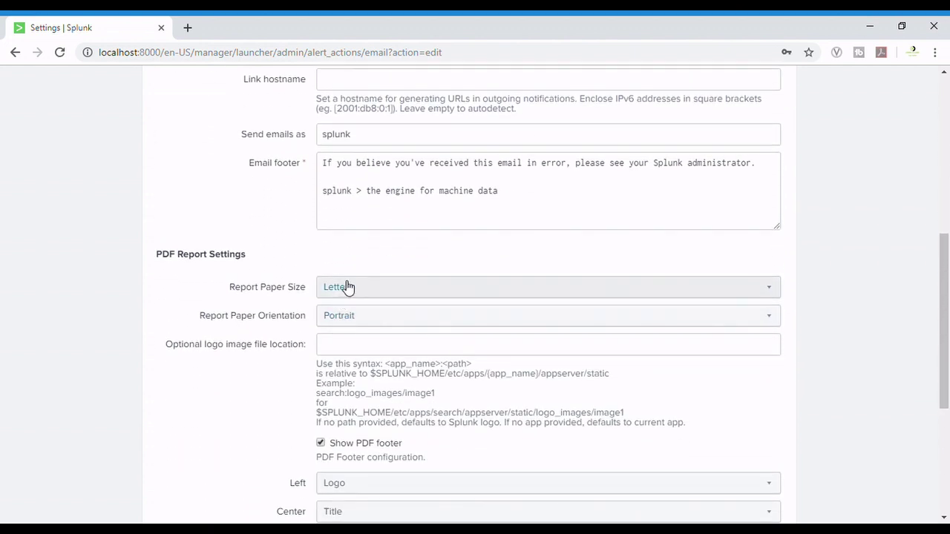
- Review the PDF paper size, orientation, and footer options without changing them
{"action": "left_click", "coordinate": [347, 287]}
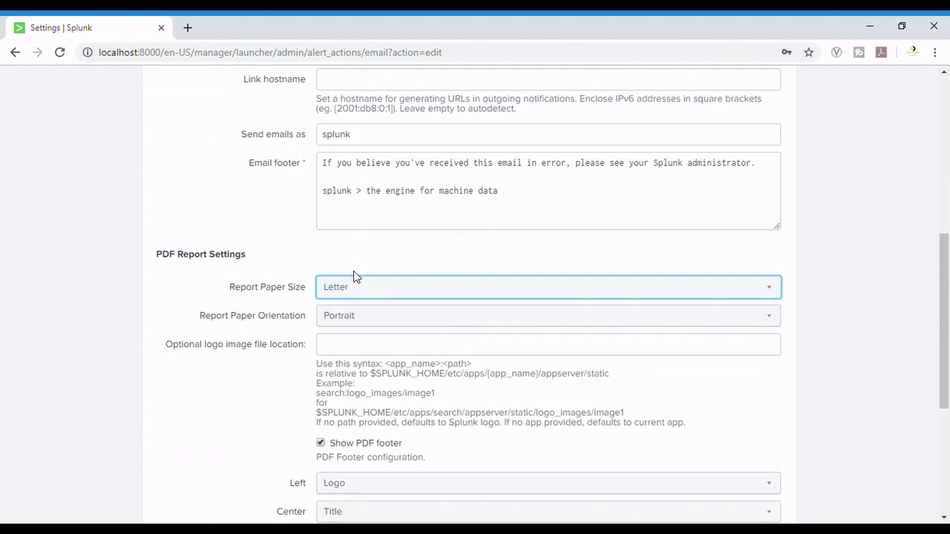
{"action": "left_click", "coordinate": [356, 315]}
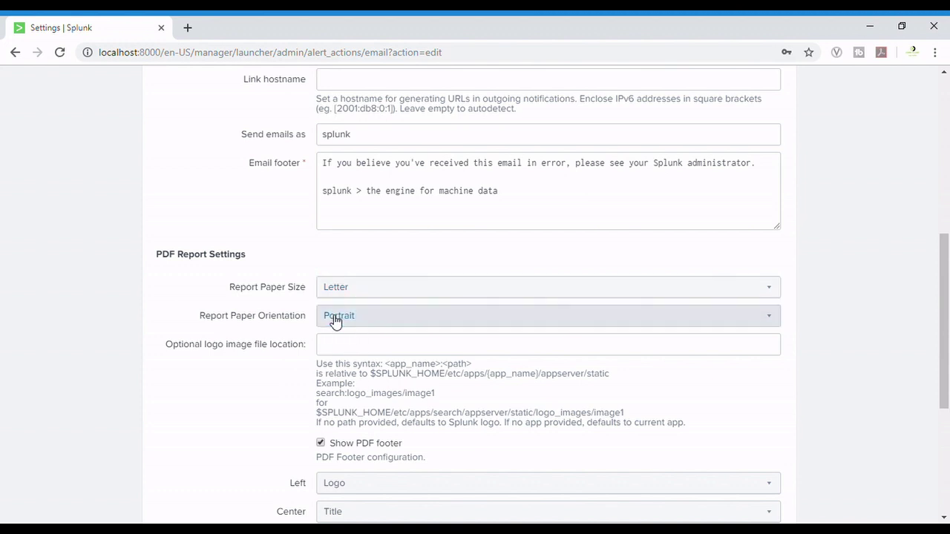
{"action": "scroll", "coordinate": [369, 401], "scroll_direction": "down", "scroll_amount": 1}
{"action": "left_click", "coordinate": [356, 402]}
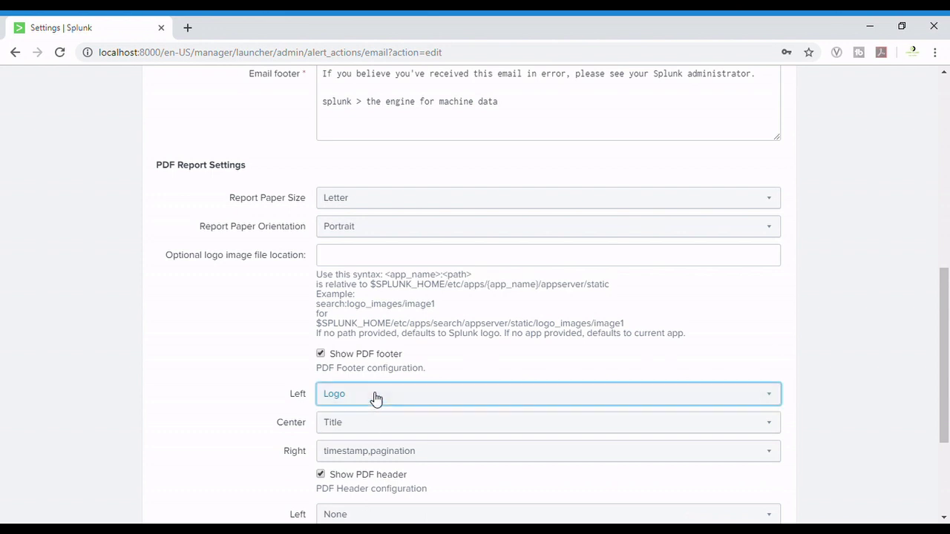
{"action": "left_click", "coordinate": [382, 429]}
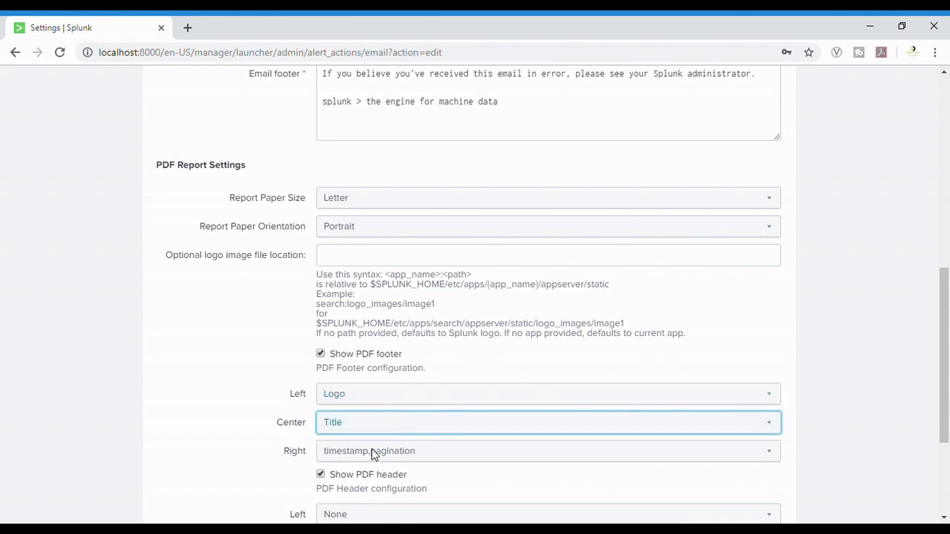
{"action": "left_click", "coordinate": [381, 430]}
{"action": "scroll", "coordinate": [381, 430], "scroll_direction": "down", "scroll_amount": 3}
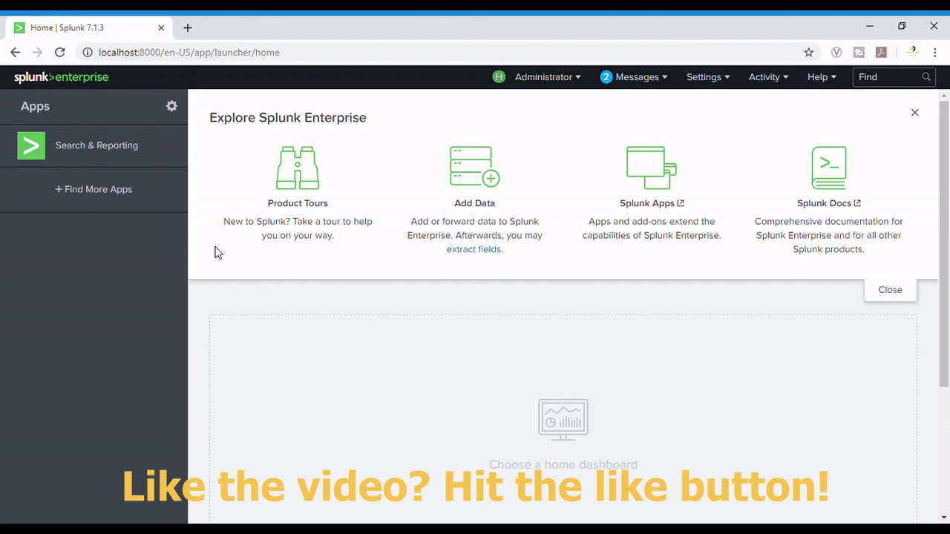
- Open Search & Reporting and enter the search index=_internal |stats count by group
{"action": "left_click", "coordinate": [114, 152]}
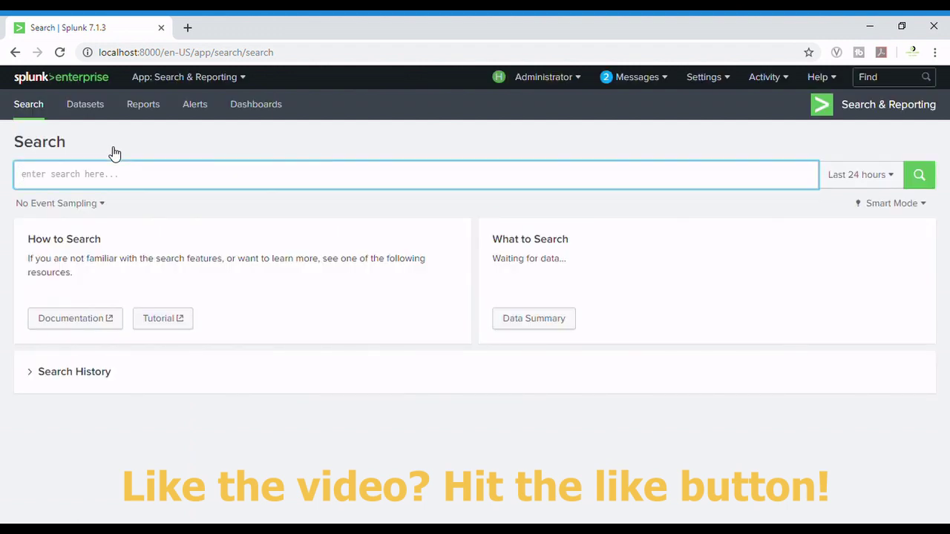
{"action": "type", "text": "index=_i"}
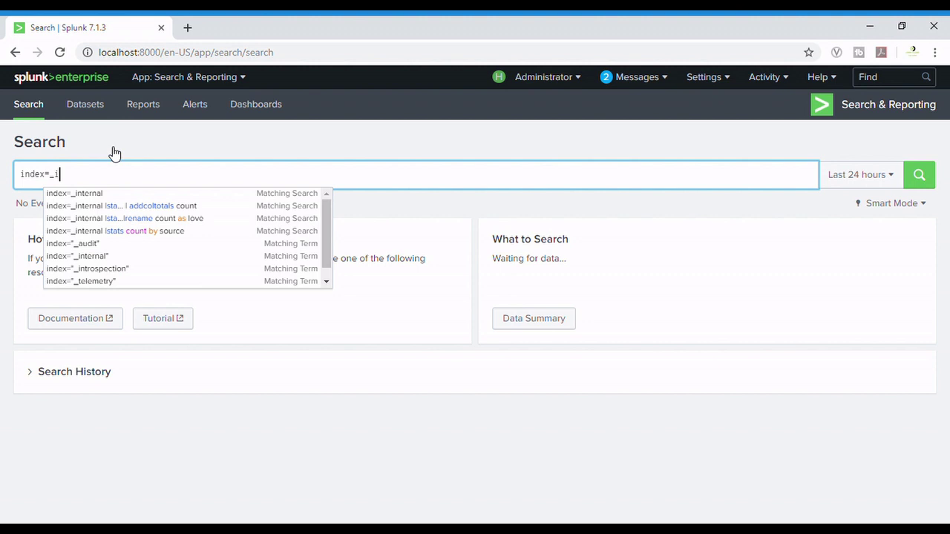
{"action": "type", "text": "nternal "}
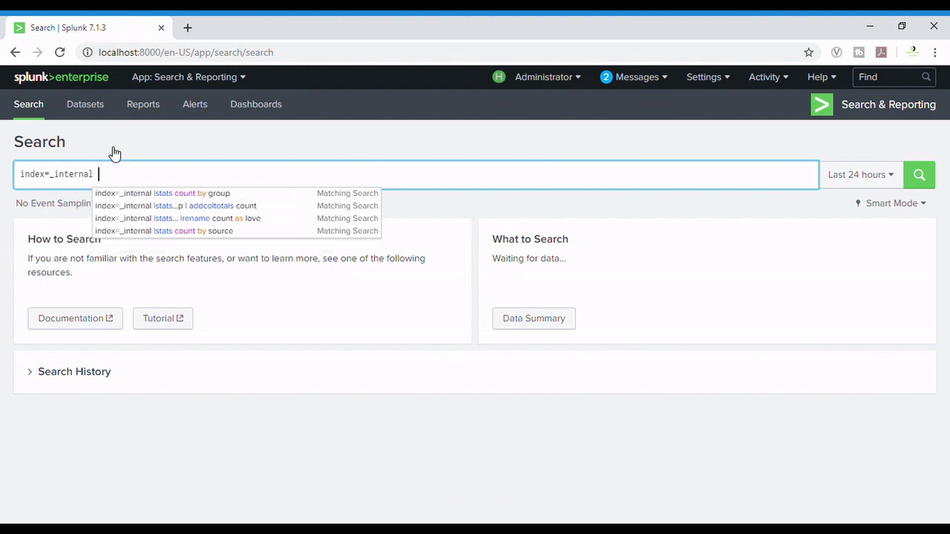
{"action": "type", "text": "|stats c"}
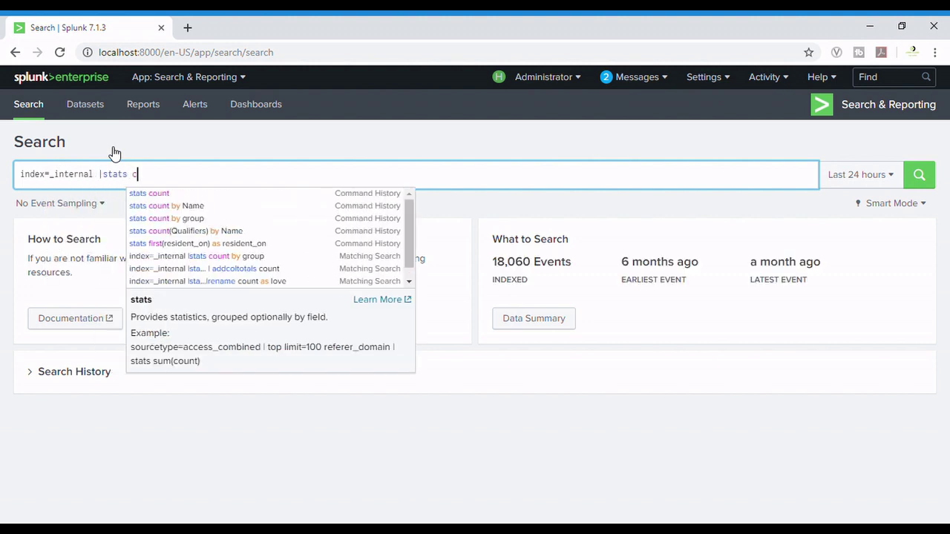
{"action": "type", "text": "ount by gr"}
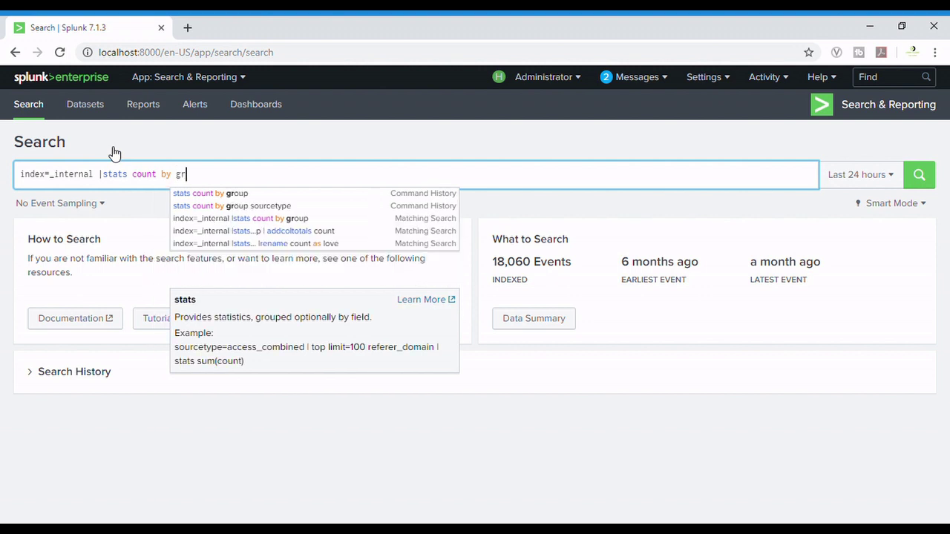
{"action": "type", "text": "oup"}
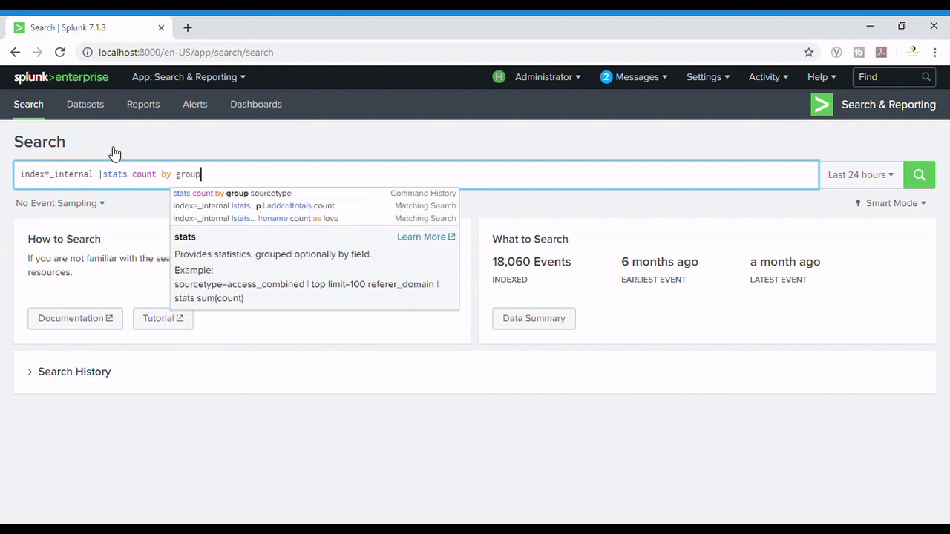
- Run the search, returning 24 group counts from 20,803 _internal events
{"action": "left_click", "coordinate": [921, 175]}
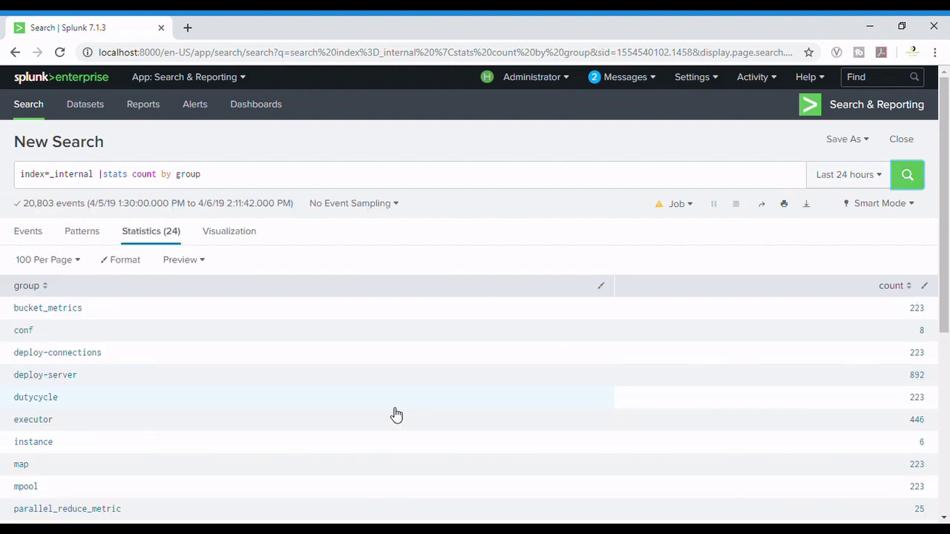
{"action": "scroll", "coordinate": [394, 414], "scroll_direction": "down", "scroll_amount": 5}
{"action": "scroll", "coordinate": [394, 413], "scroll_direction": "up", "scroll_amount": 5}
- Choose Save As > Alert to bring up the Save As Alert dialog
{"action": "left_click", "coordinate": [848, 148]}
{"action": "scroll", "coordinate": [851, 150], "scroll_direction": "up", "scroll_amount": 3}
{"action": "left_click", "coordinate": [850, 151]}
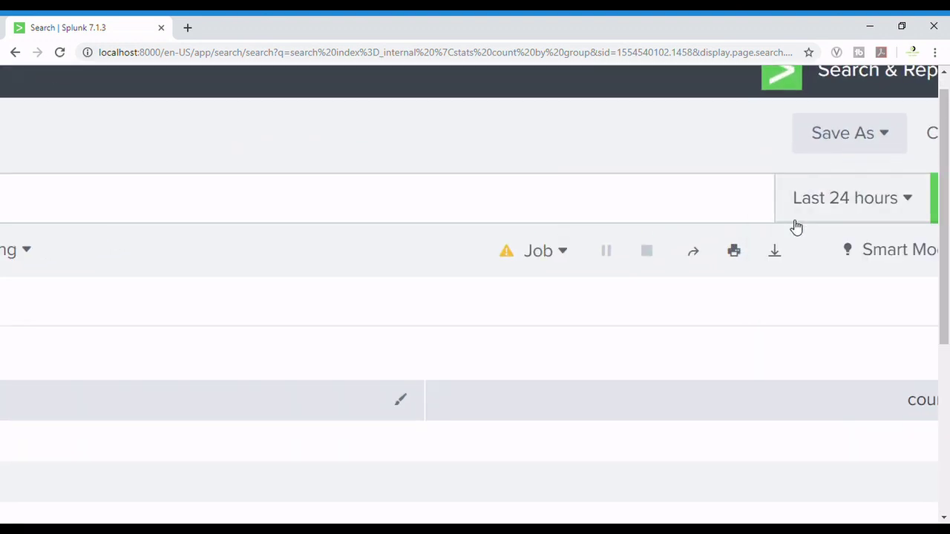
{"action": "left_click", "coordinate": [855, 145]}
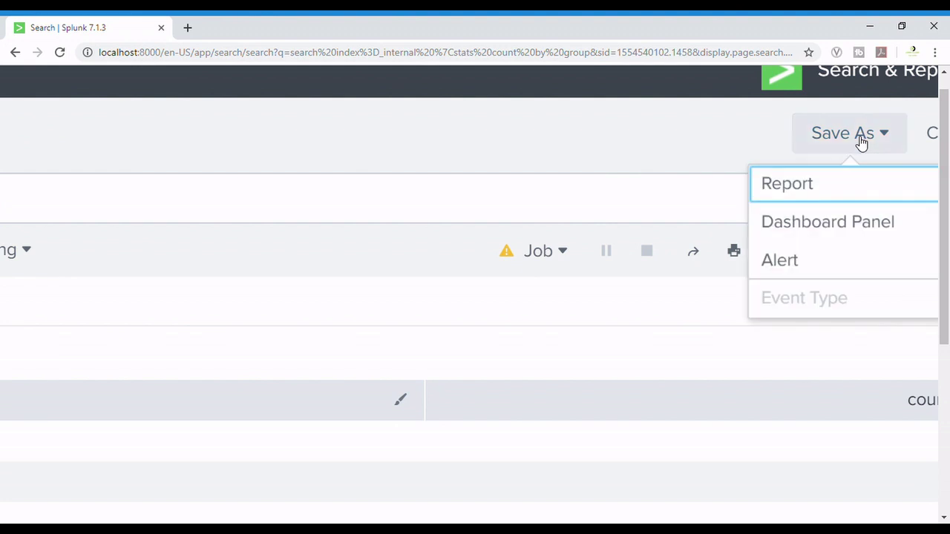
{"action": "left_click", "coordinate": [789, 264]}
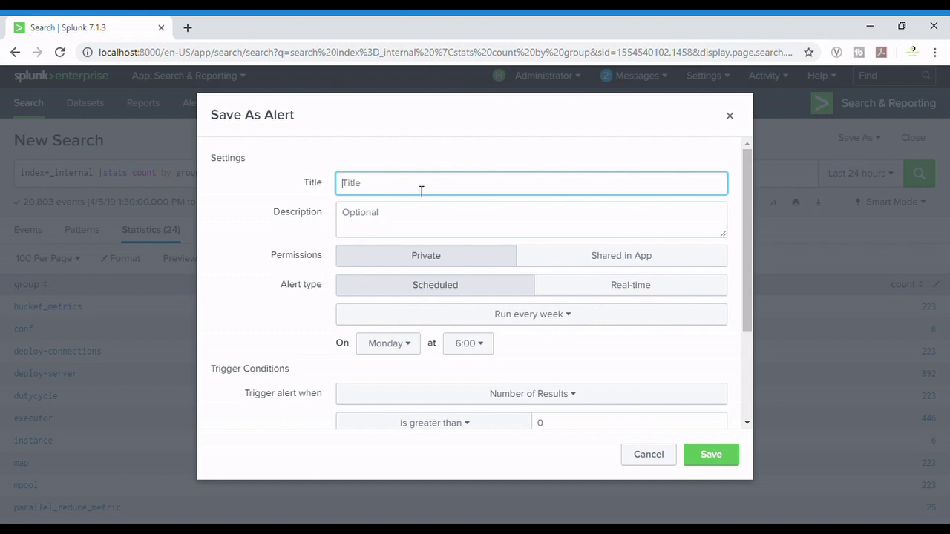
- Title the alert alert-test
{"action": "type", "text": "alert-test"}
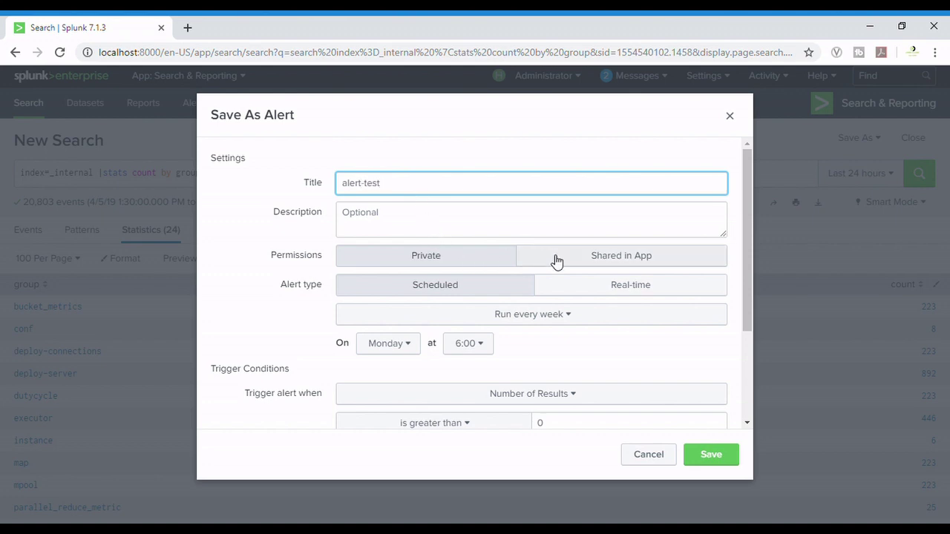
{"action": "scroll", "coordinate": [527, 272], "scroll_direction": "down", "scroll_amount": 1}
{"action": "scroll", "coordinate": [538, 272], "scroll_direction": "down", "scroll_amount": 1}
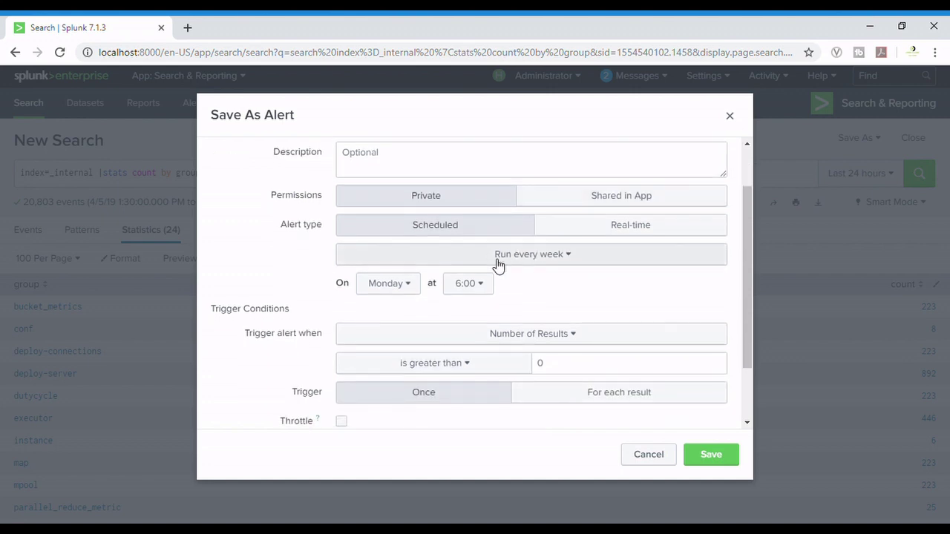
- Schedule the alert to run every day at 14:00
{"action": "left_click", "coordinate": [513, 260]}
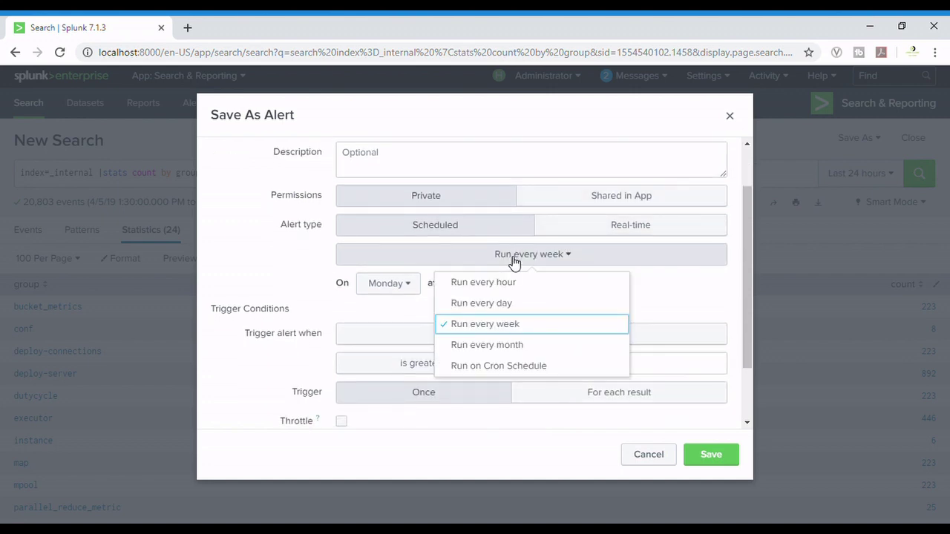
{"action": "left_click", "coordinate": [495, 303]}
{"action": "left_click", "coordinate": [390, 290]}
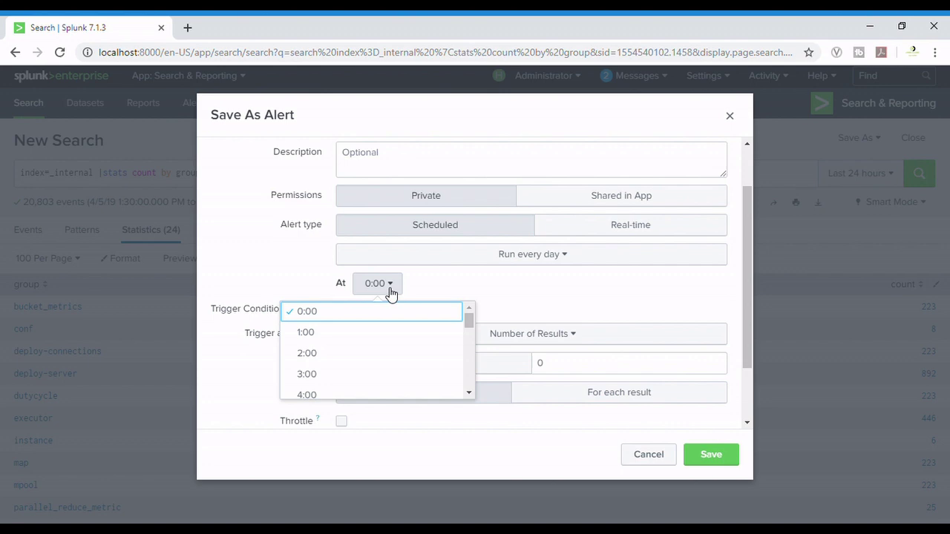
{"action": "scroll", "coordinate": [352, 388], "scroll_direction": "down", "scroll_amount": 8}
{"action": "scroll", "coordinate": [354, 389], "scroll_direction": "up", "scroll_amount": 1}
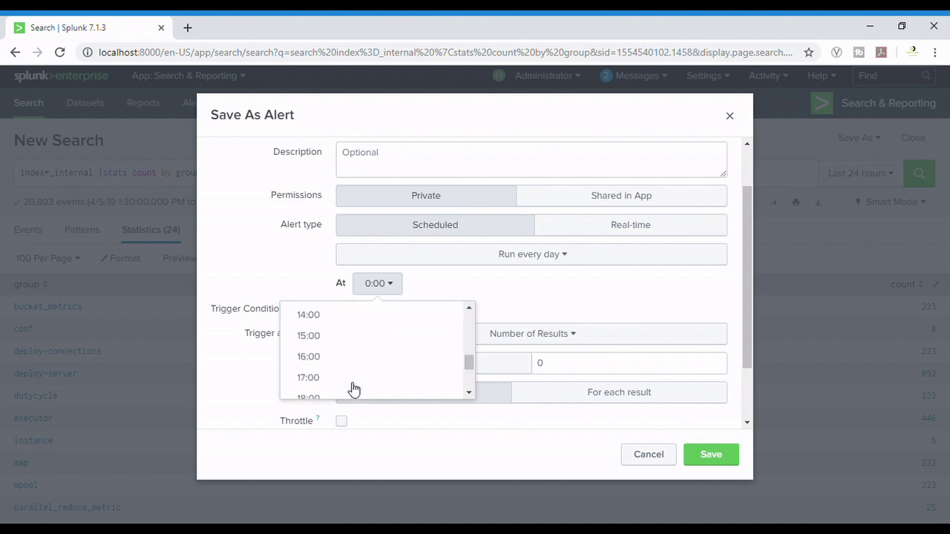
{"action": "scroll", "coordinate": [354, 389], "scroll_direction": "up", "scroll_amount": 3}
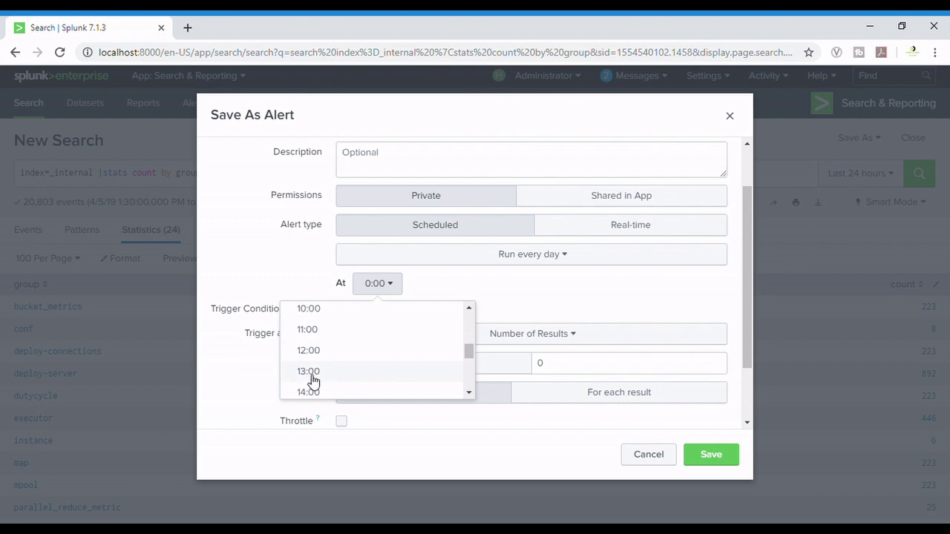
{"action": "left_click", "coordinate": [317, 373]}
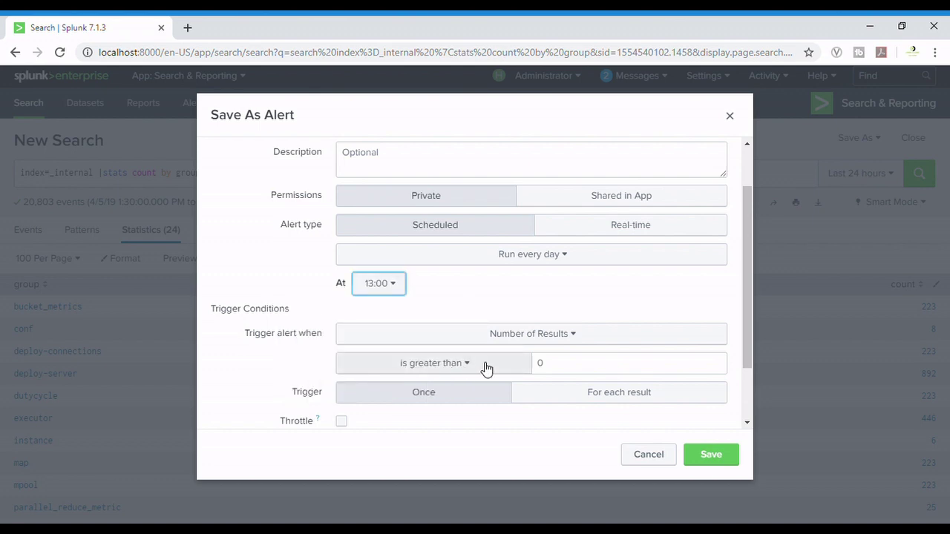
{"action": "left_click", "coordinate": [408, 291]}
{"action": "left_click", "coordinate": [339, 371]}
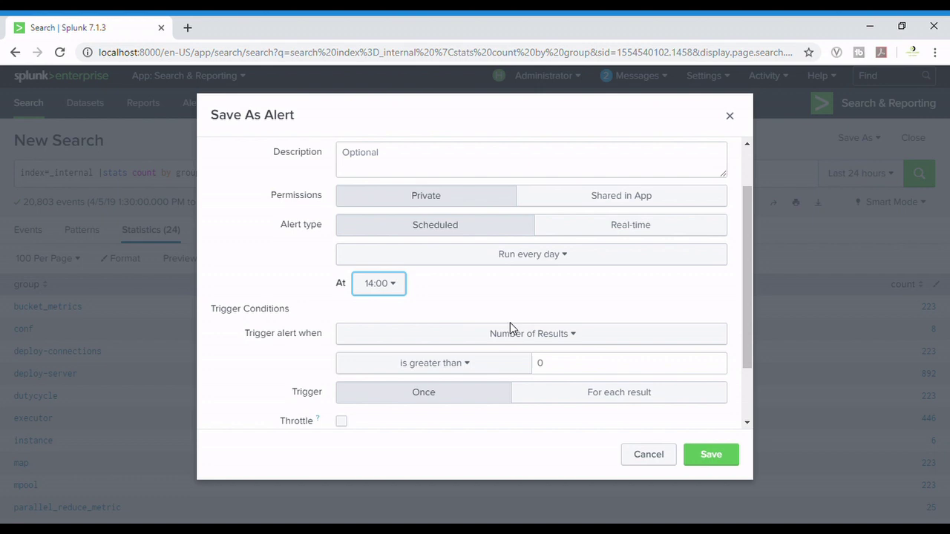
{"action": "left_click", "coordinate": [521, 338]}
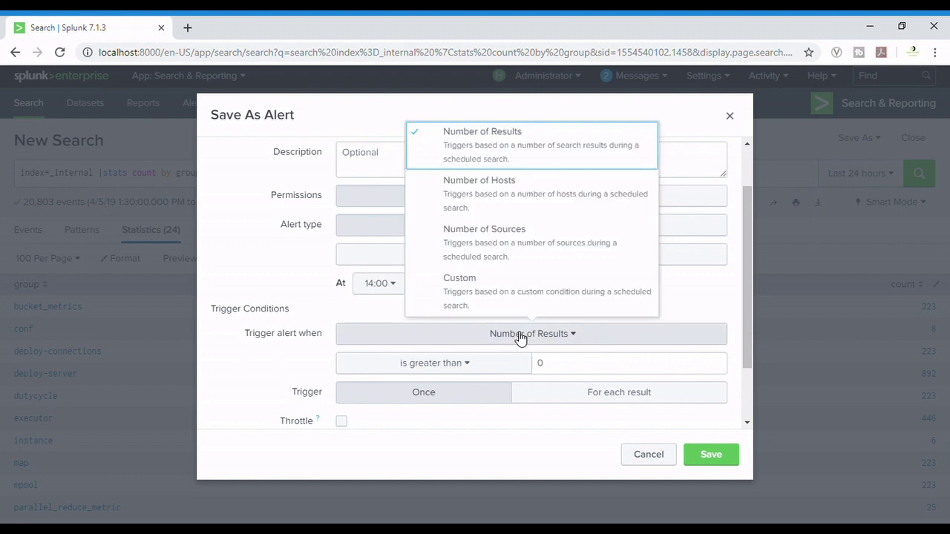
{"action": "left_click", "coordinate": [517, 158]}
{"action": "scroll", "coordinate": [516, 297], "scroll_direction": "down", "scroll_amount": 2}
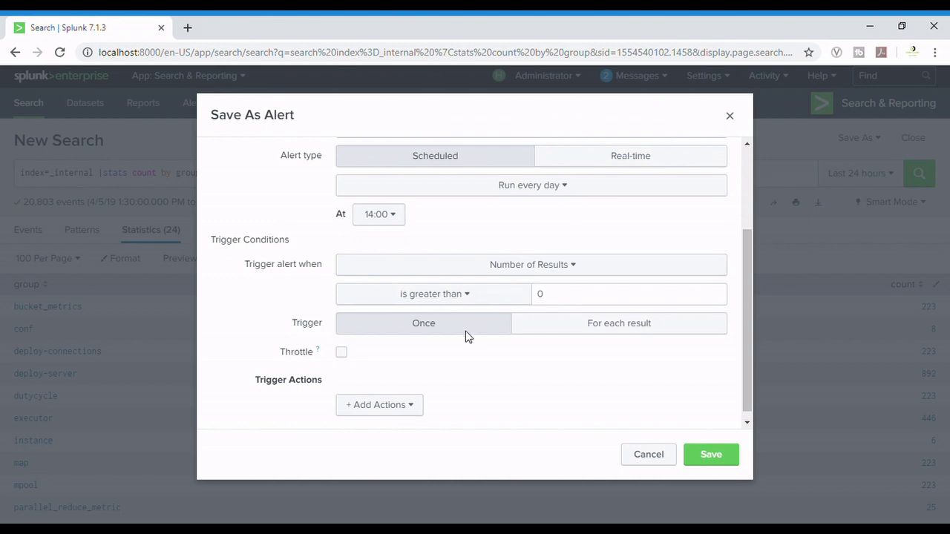
{"action": "scroll", "coordinate": [411, 421], "scroll_direction": "down", "scroll_amount": 1}
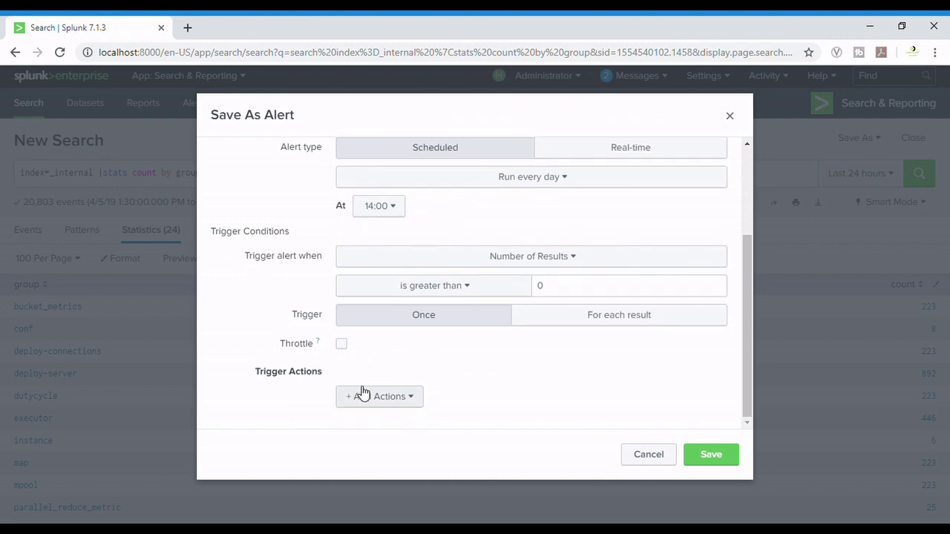
{"action": "left_click", "coordinate": [342, 344]}
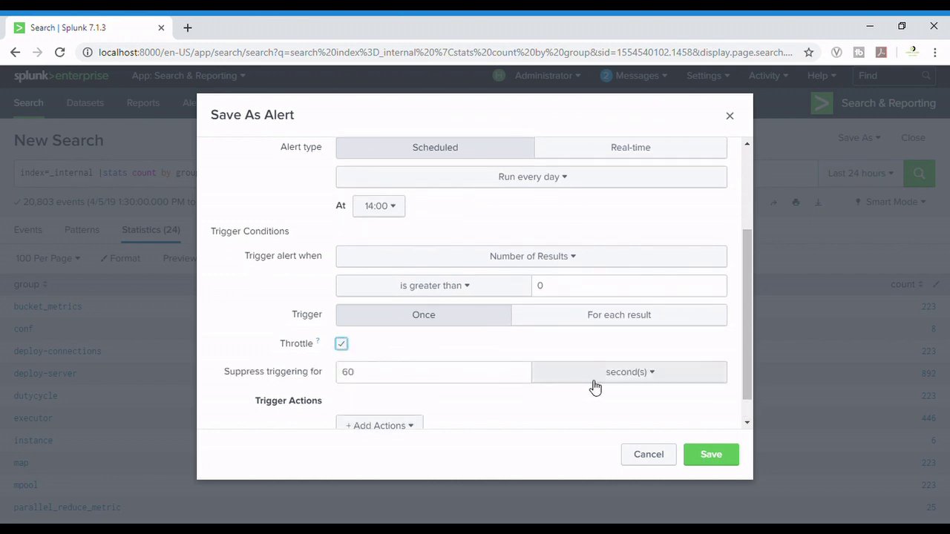
{"action": "mouse_move", "coordinate": [320, 344]}
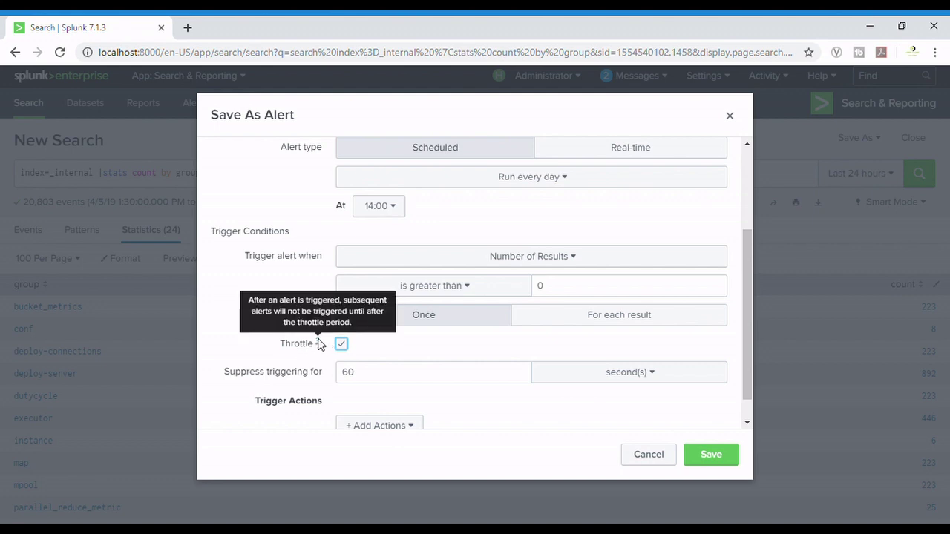
{"action": "left_click", "coordinate": [343, 347]}
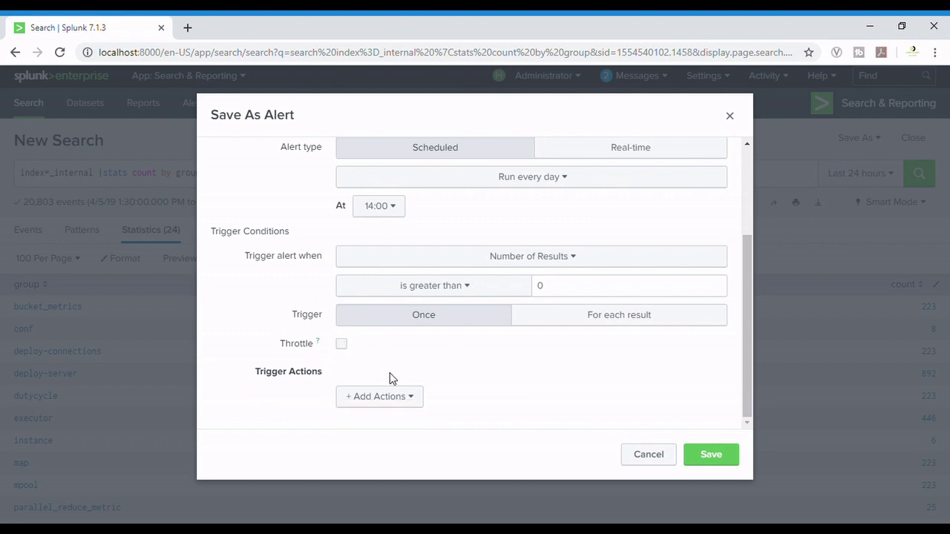
- Add a Send email action addressed to the recipient's Gmail address
{"action": "left_click", "coordinate": [403, 403]}
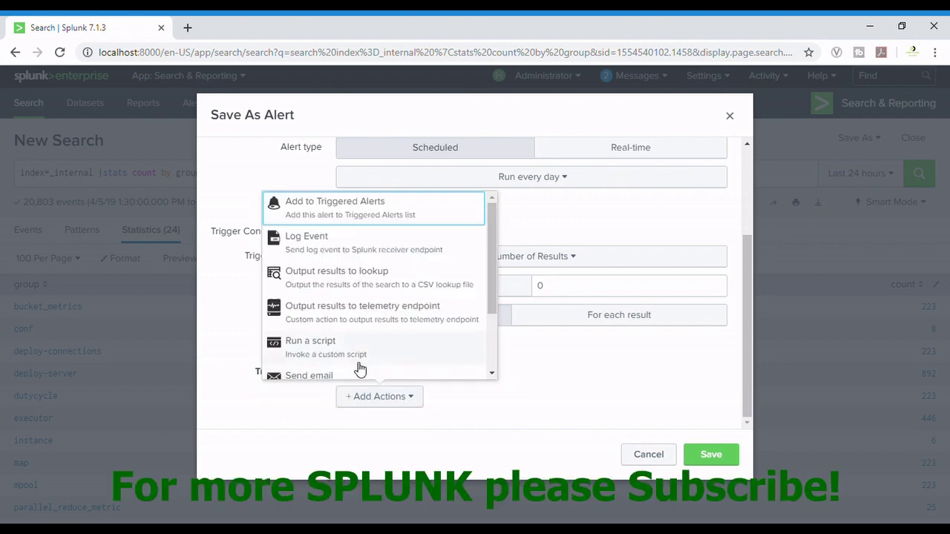
{"action": "scroll", "coordinate": [360, 365], "scroll_direction": "down", "scroll_amount": 2}
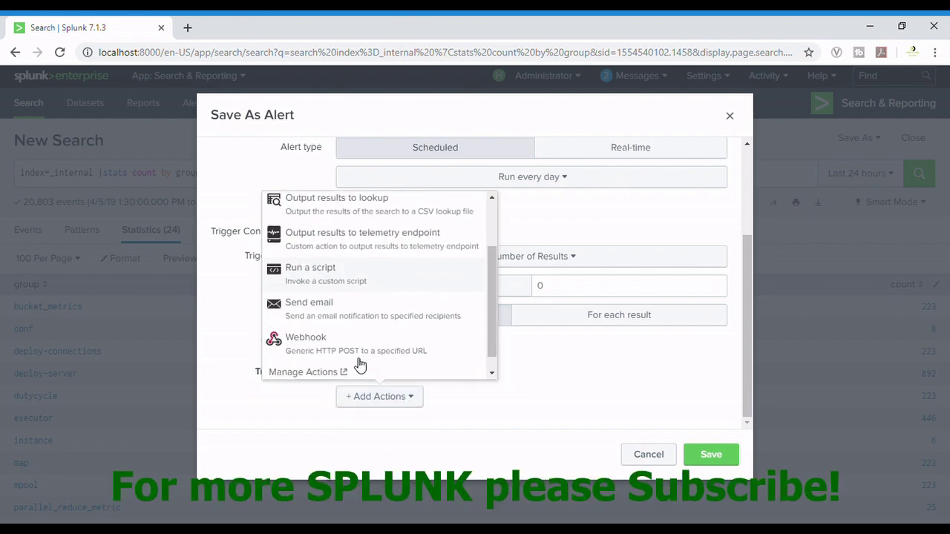
{"action": "left_click", "coordinate": [367, 316]}
{"action": "left_click", "coordinate": [482, 188]}
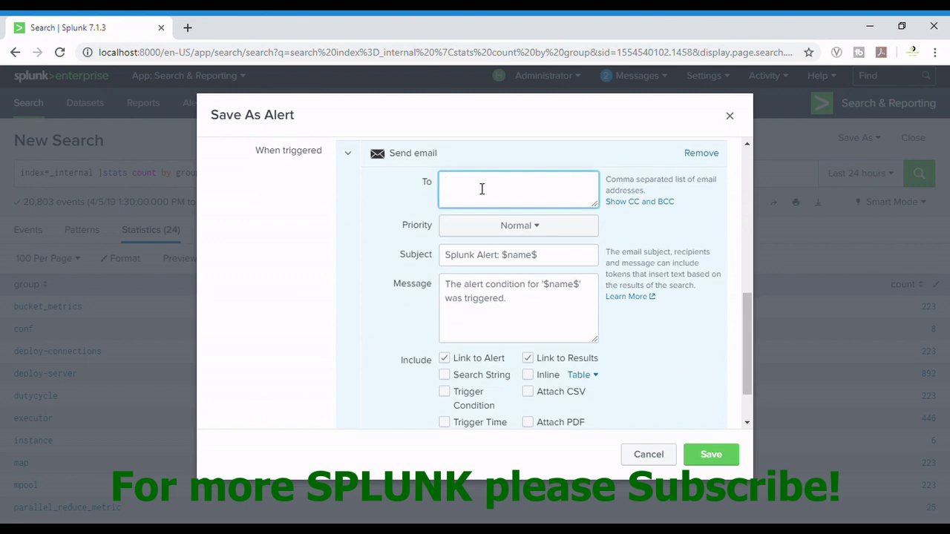
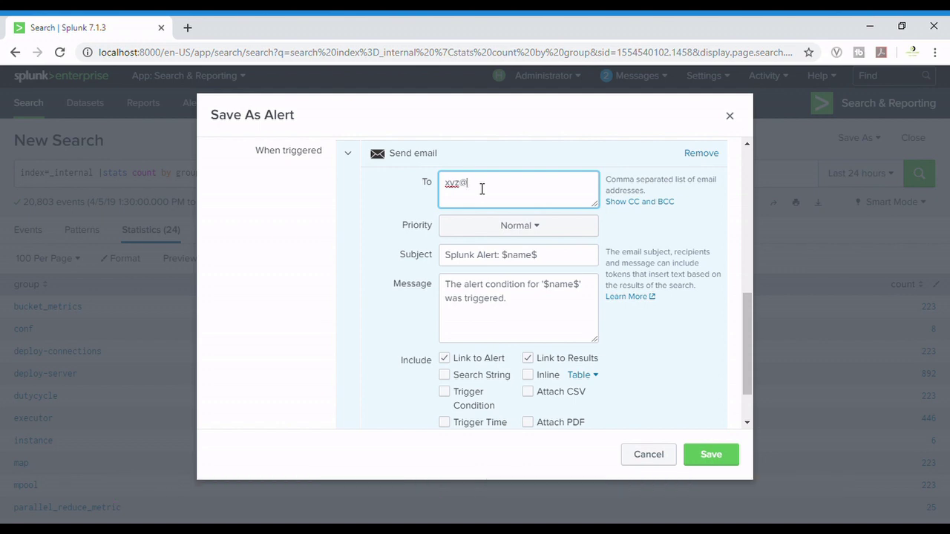
- Set email priority to High, attach PDF and CSV, and save the alert
{"action": "left_click", "coordinate": [570, 234]}
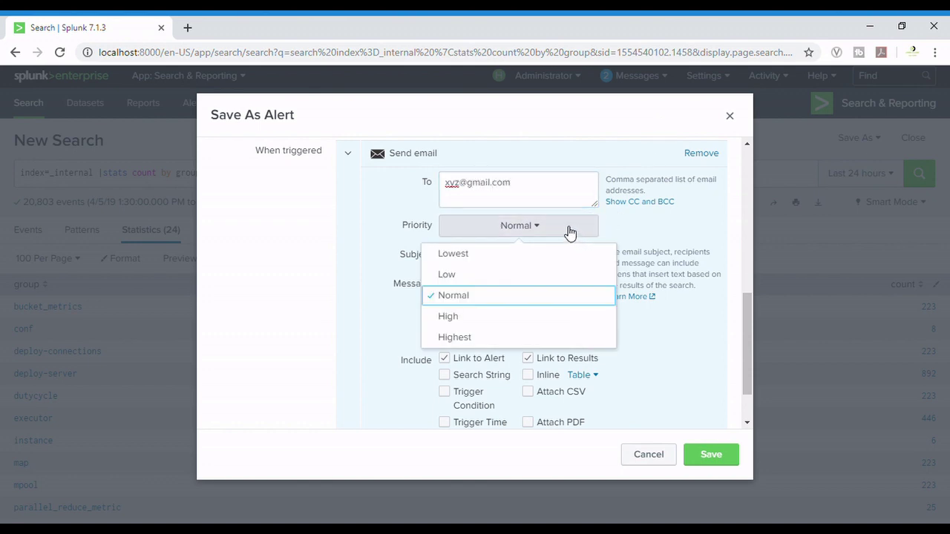
{"action": "left_click", "coordinate": [490, 313]}
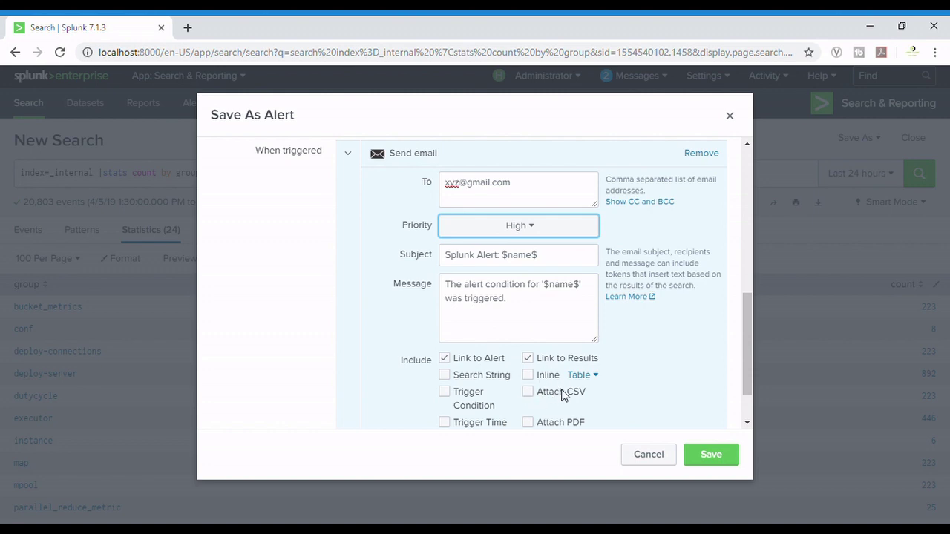
{"action": "left_click", "coordinate": [537, 424]}
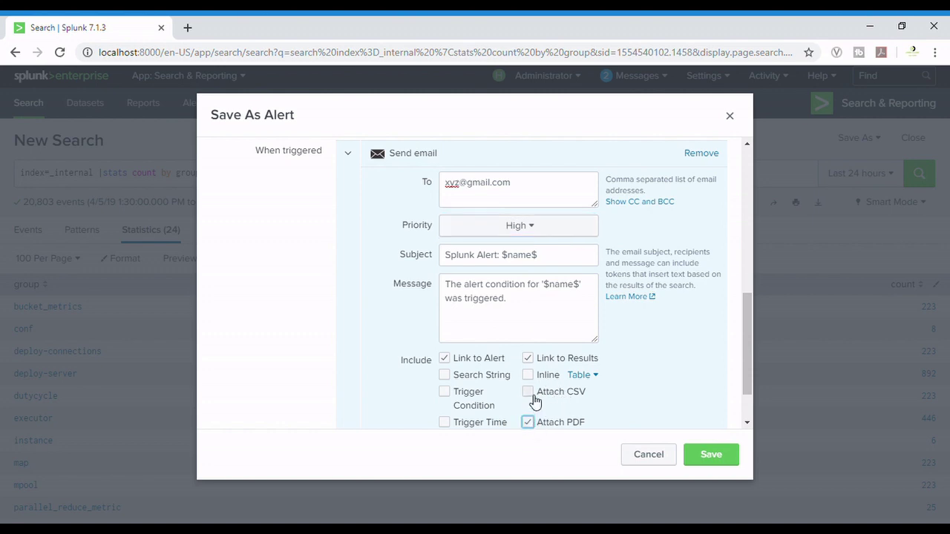
{"action": "left_click", "coordinate": [534, 398]}
{"action": "scroll", "coordinate": [565, 359], "scroll_direction": "down", "scroll_amount": 2}
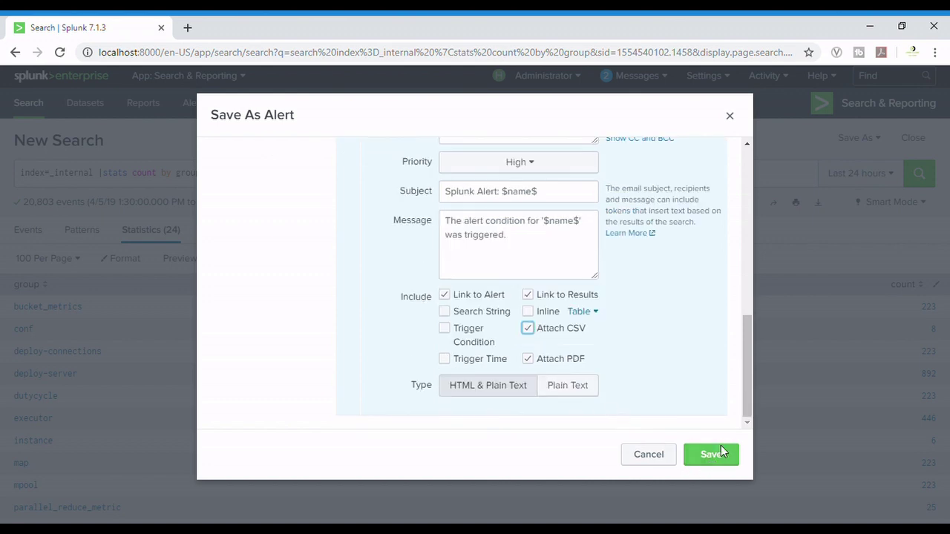
{"action": "key", "text": "Escape"}
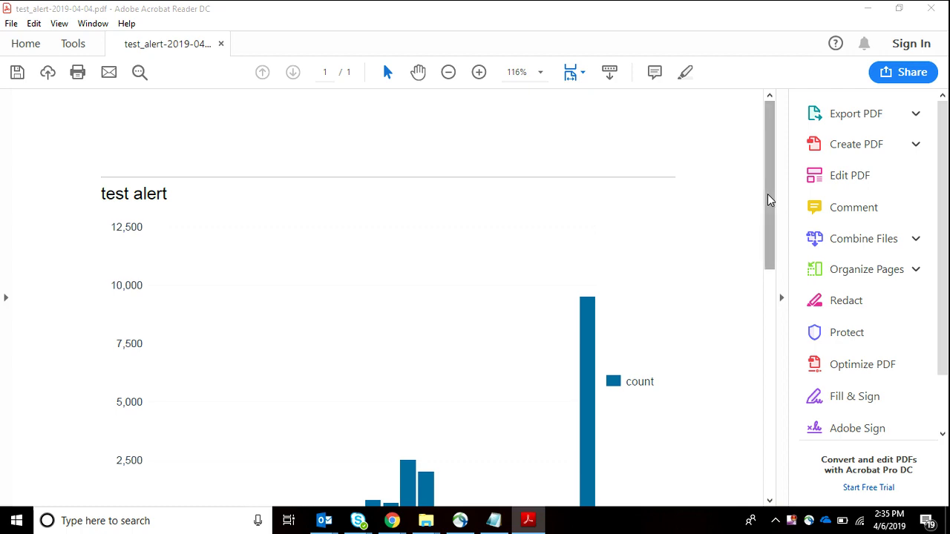
- Scroll the test alert PDF to view the count bar chart and per-group table totalling 9563
{"action": "left_click_drag", "start_coordinate": [769, 194], "coordinate": [776, 170]}
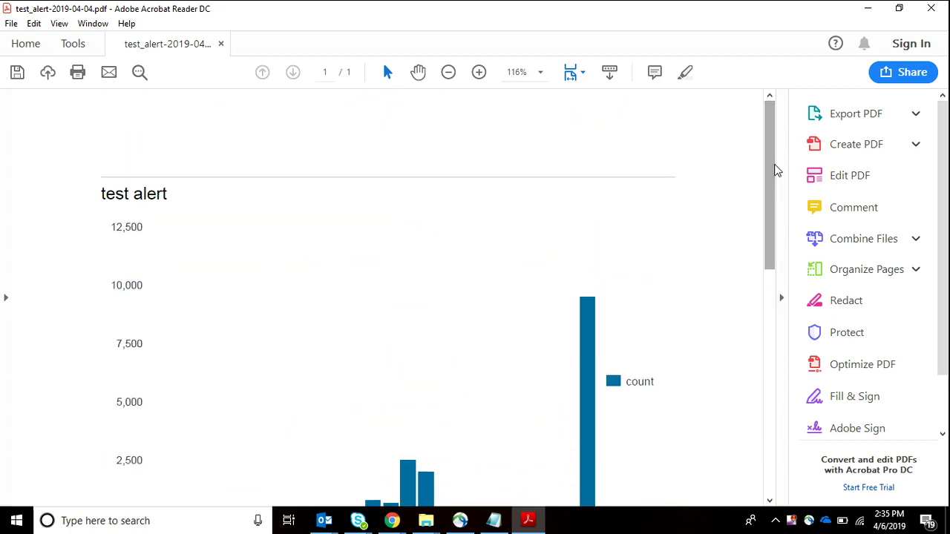